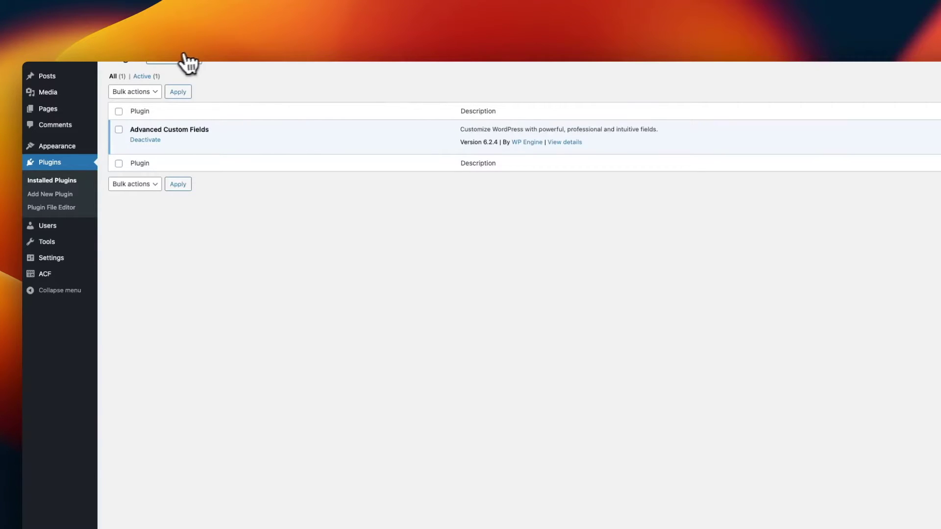
- Search the plugin directory for 'ipagery', then install and activate Bulk Page Generator – LPagery
left_click(169, 63)
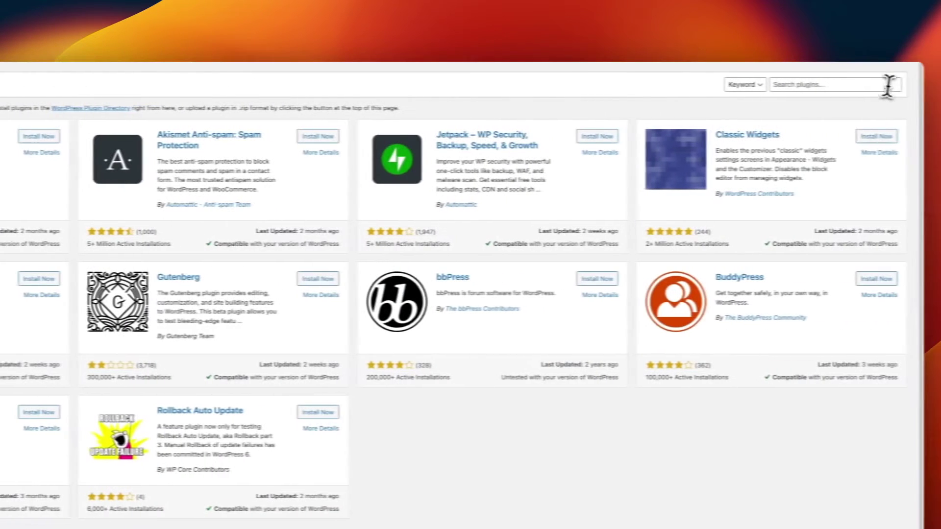
left_click(816, 84)
type("ipagery")
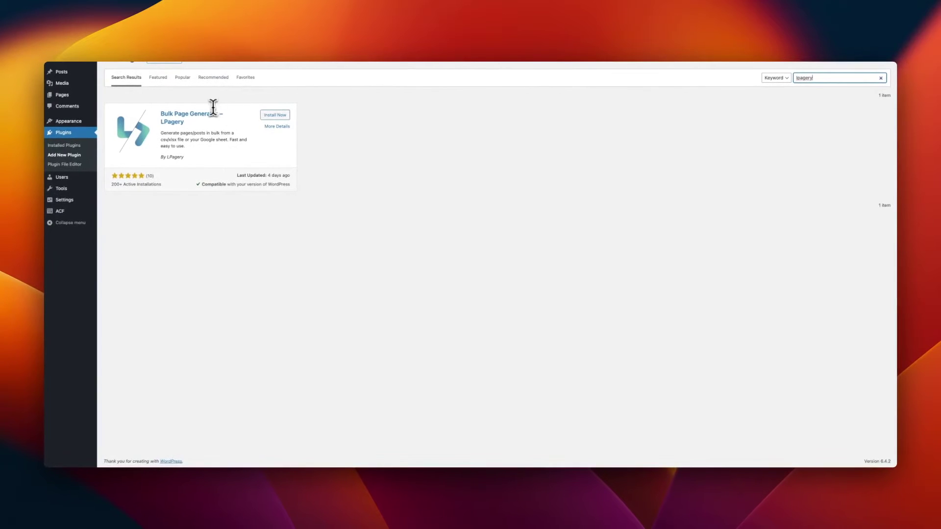
left_click(282, 115)
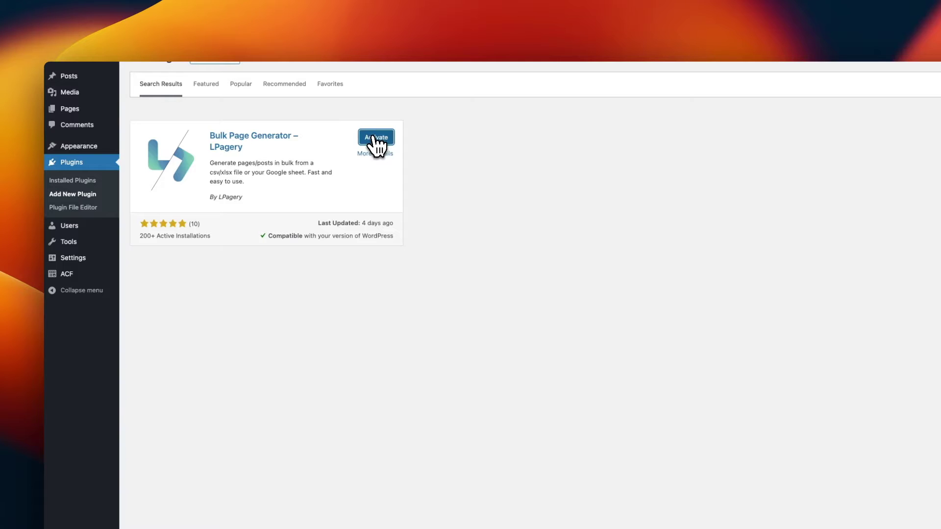
left_click(376, 140)
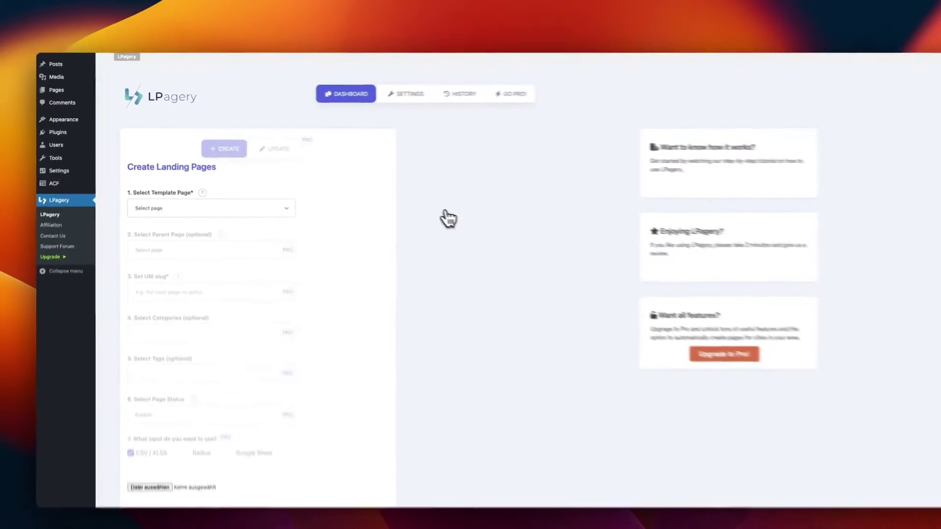
- Scroll through the LPagery Create Landing Pages dashboard to review it
scroll(447, 216, "down", 1)
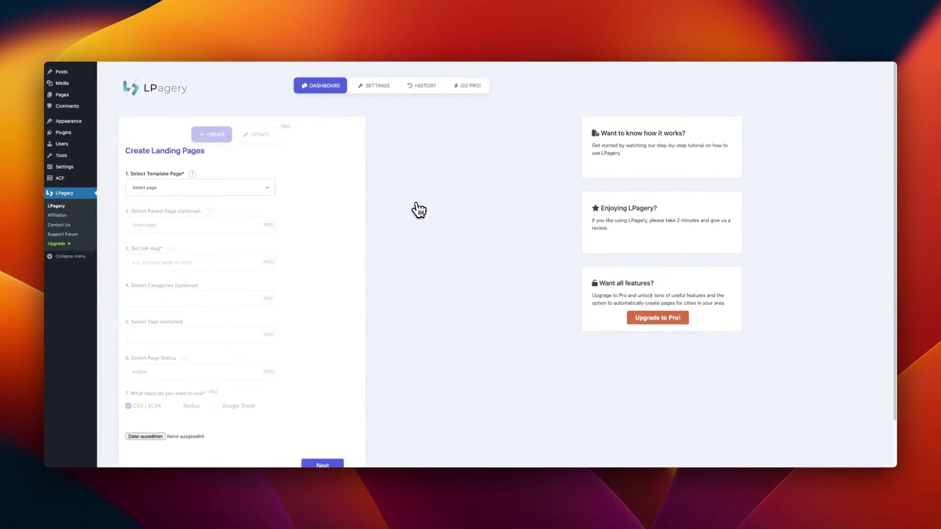
scroll(417, 210, "down", 1)
scroll(418, 210, "up", 2)
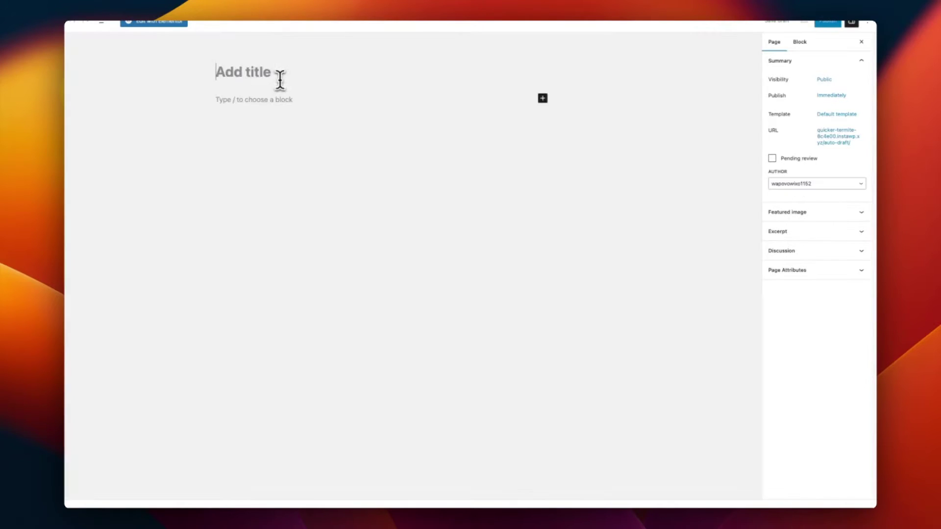
- Title the new page 'My {service}', fixing a typo, and launch Elementor for it
type("My")
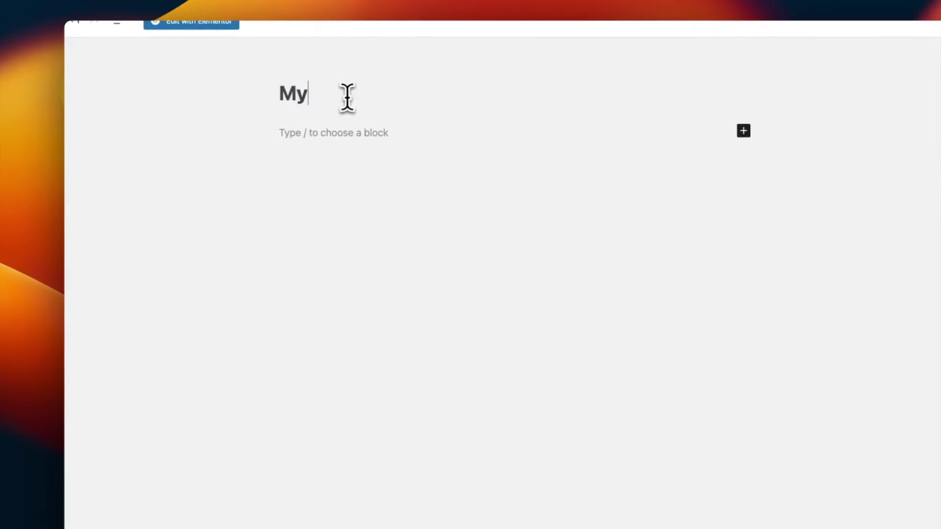
type(" {Se")
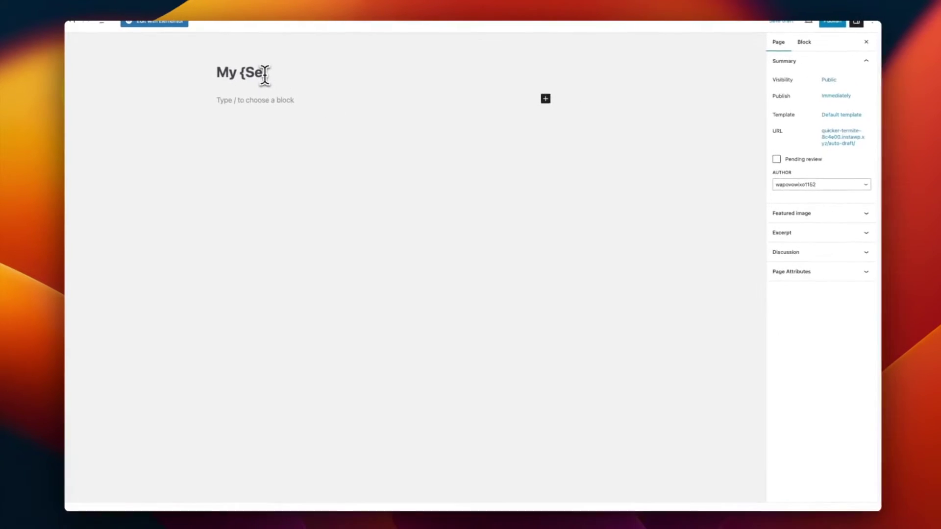
key("BackSpace")
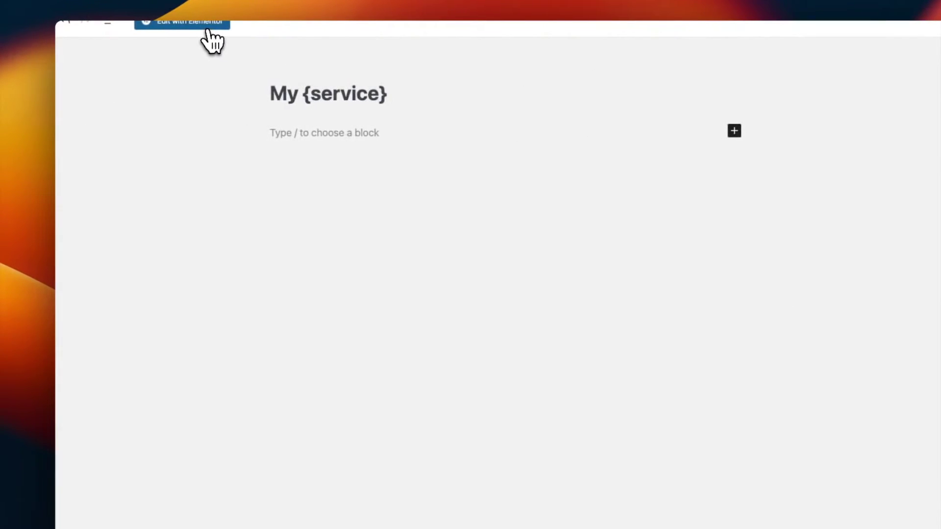
left_click(208, 27)
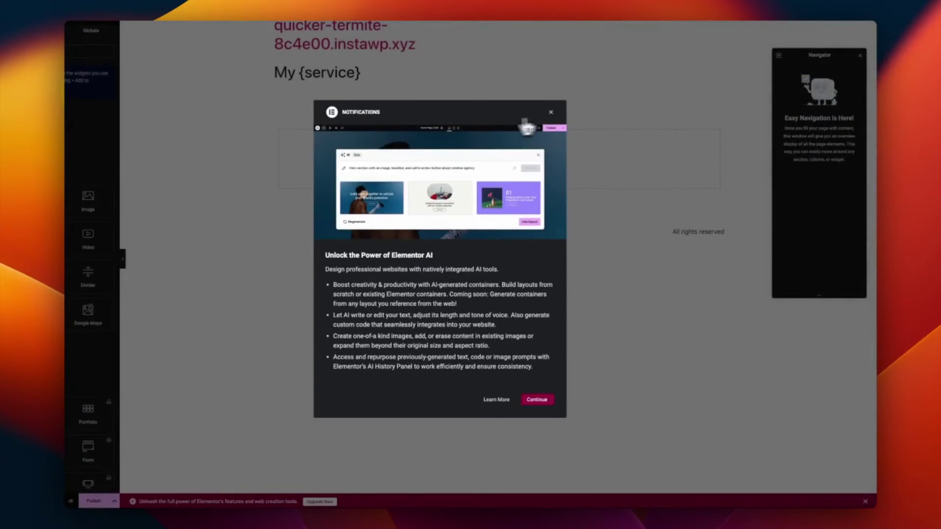
- Add a heading 'My {service}. Starting at {price}!' below the title and publish the page
left_click(546, 110)
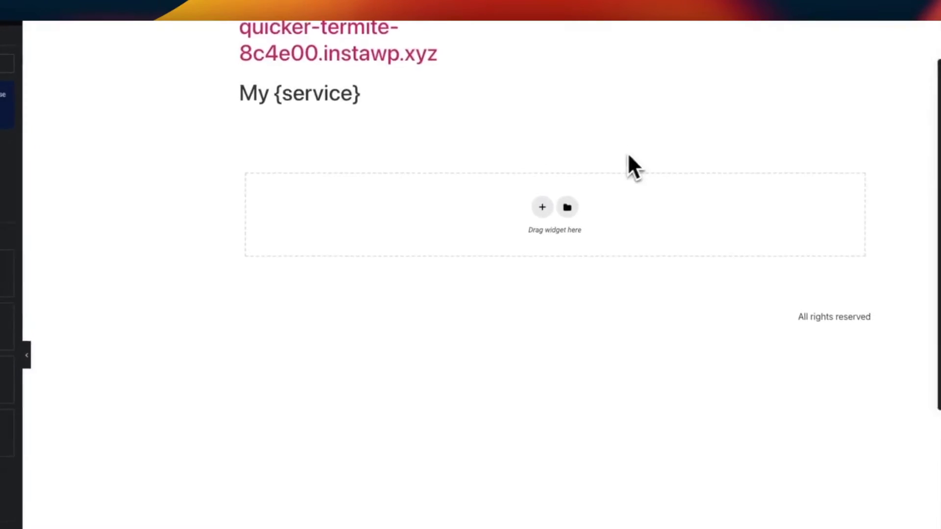
left_click_drag(87, 343, 193, 153)
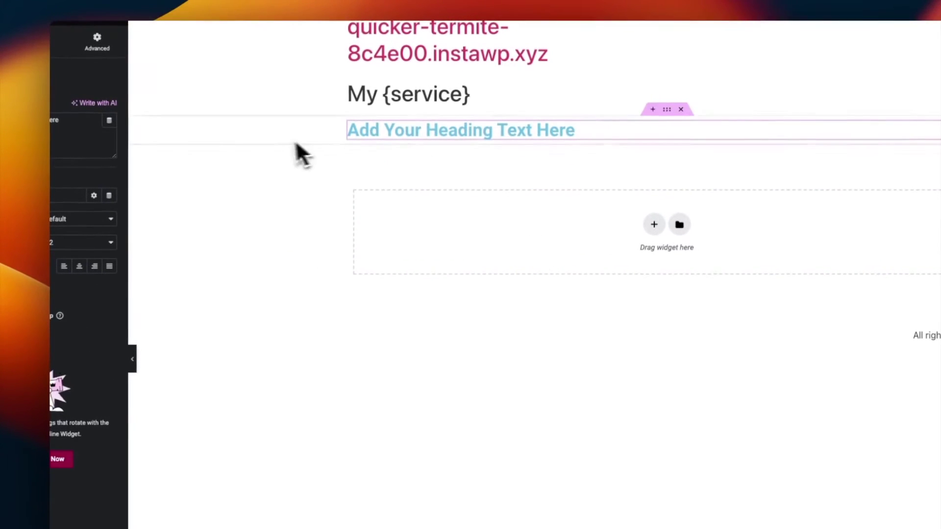
triple_click(431, 137)
type("My")
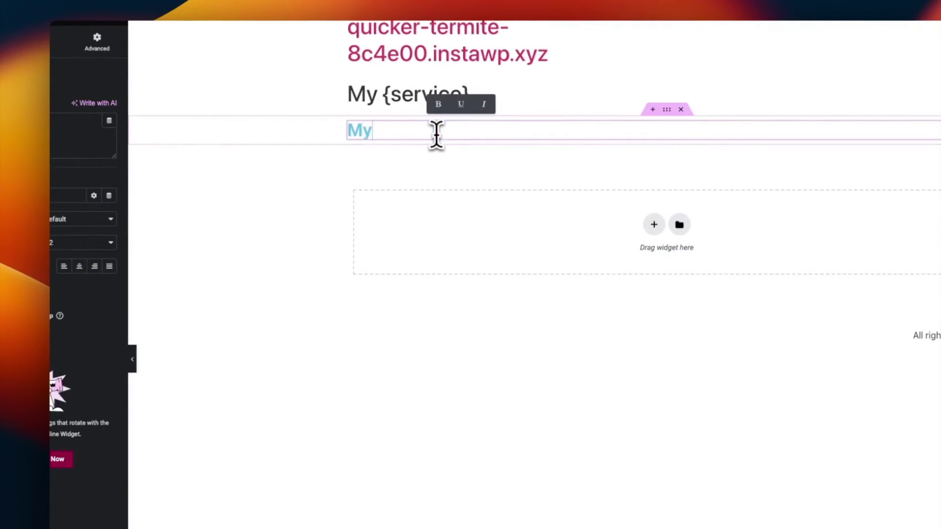
type(" {service}. Starting at {price}!")
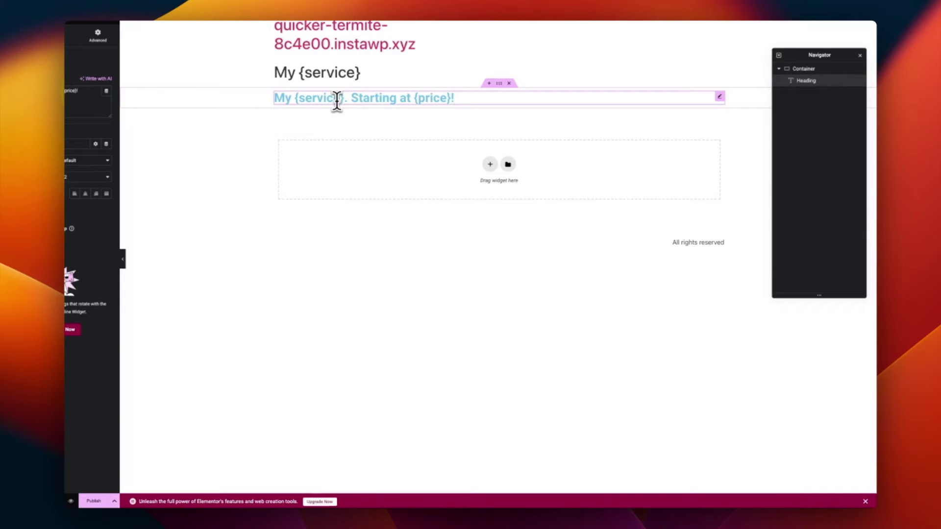
left_click(98, 501)
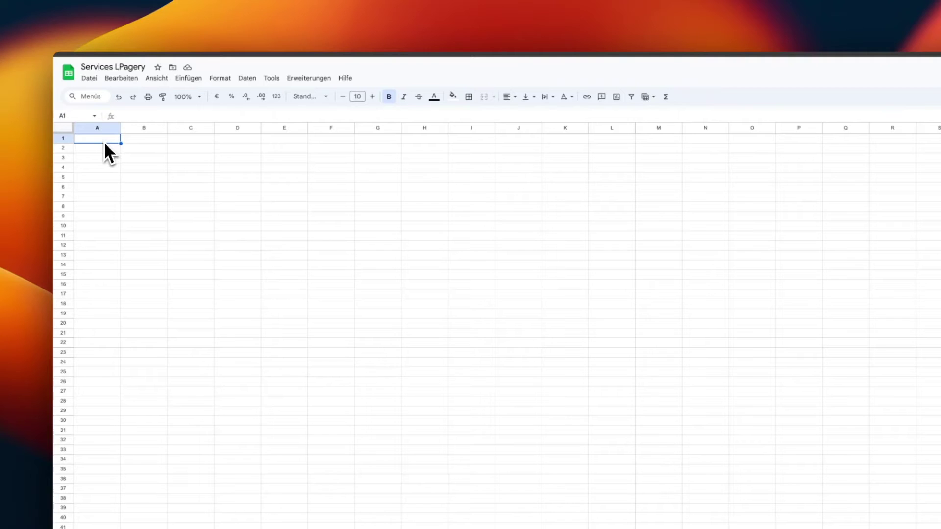
- Enter the column headers 'service' in A1 and 'price' in B1
double_click(102, 141)
type("service")
left_click(148, 141)
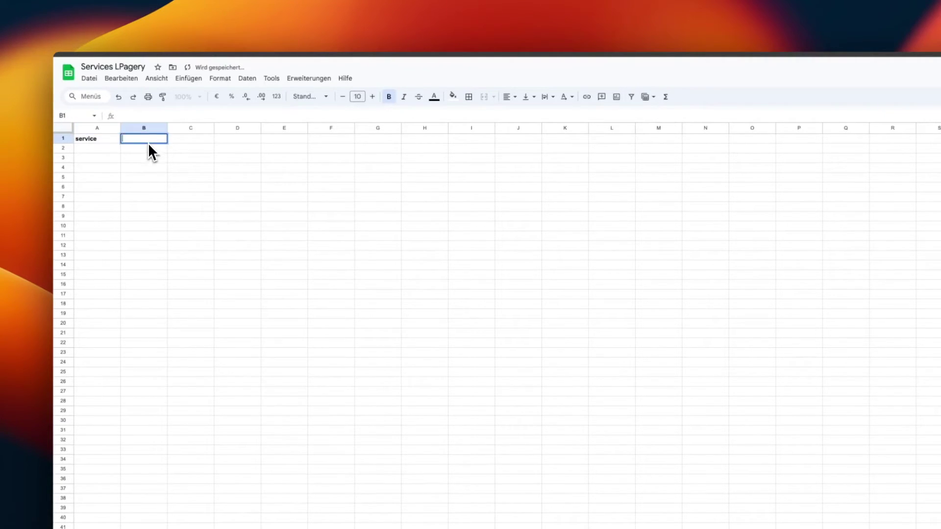
double_click(148, 142)
type("price")
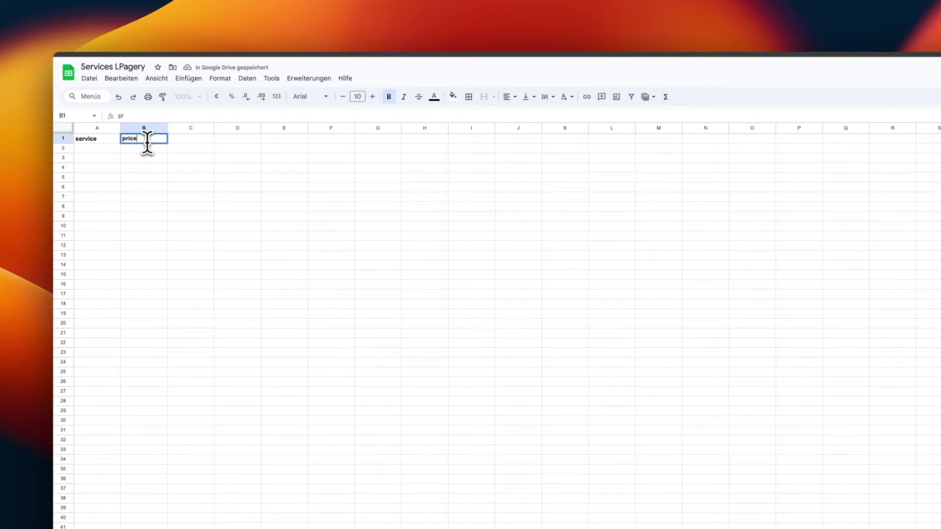
left_click(110, 150)
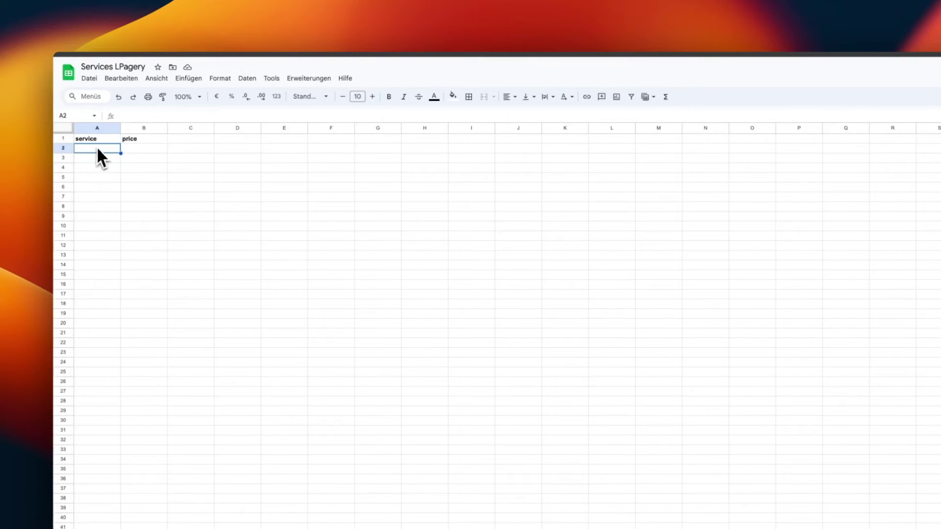
- Paste the five cleaning services with prices into A2:B6 and auto-fit column A
key("super+v")
left_click(111, 186)
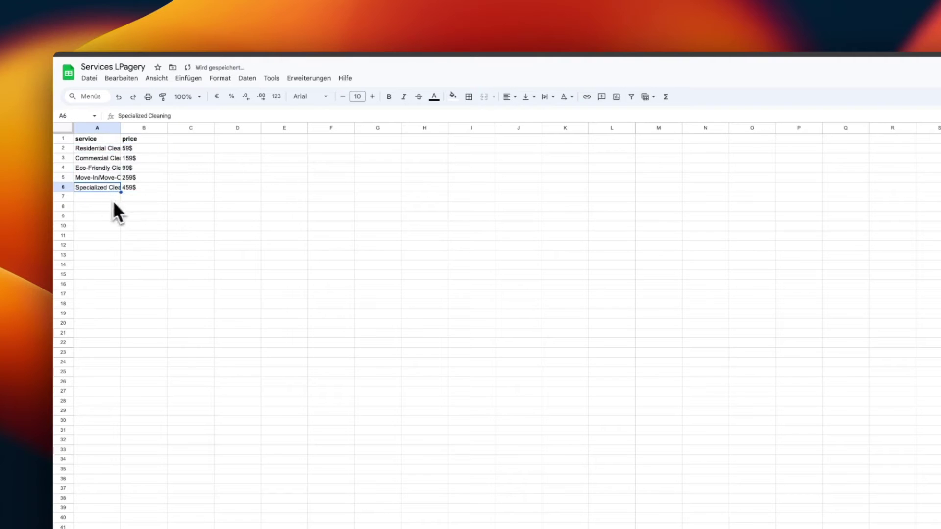
double_click(119, 128)
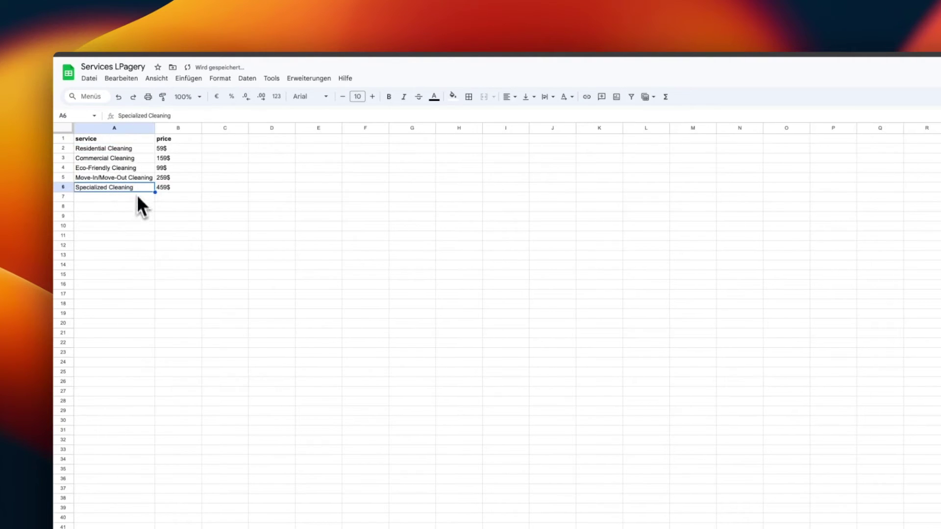
left_click(121, 149)
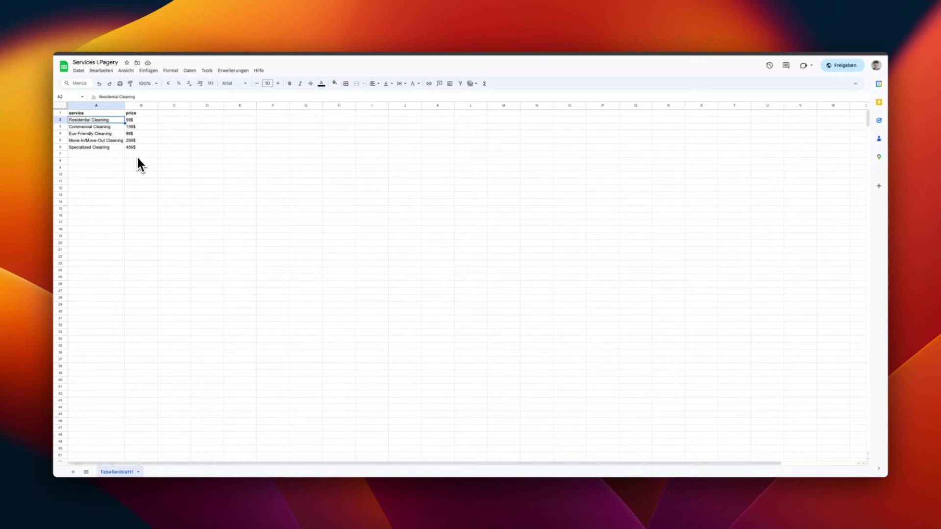
left_click(140, 155)
- Download the 'Services LPagery' sheet as a CSV file
left_click(78, 71)
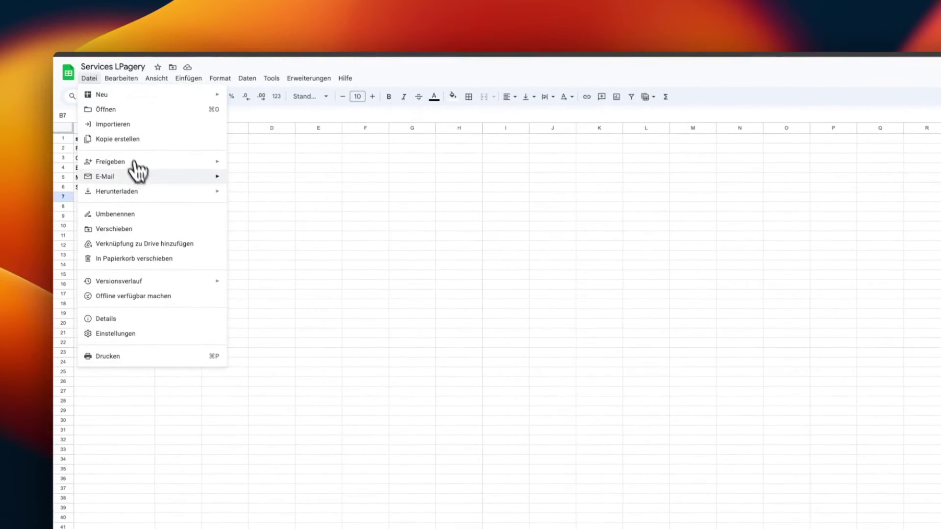
mouse_move(135, 191)
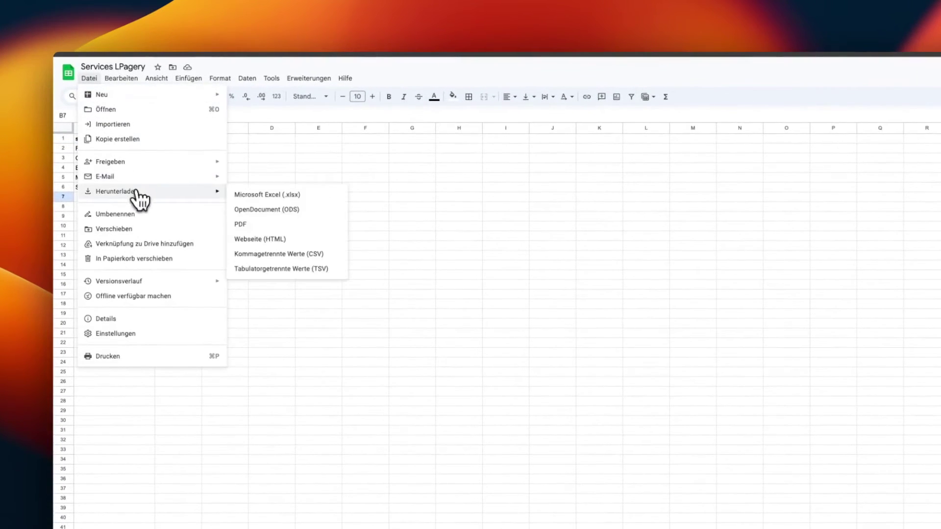
left_click(272, 255)
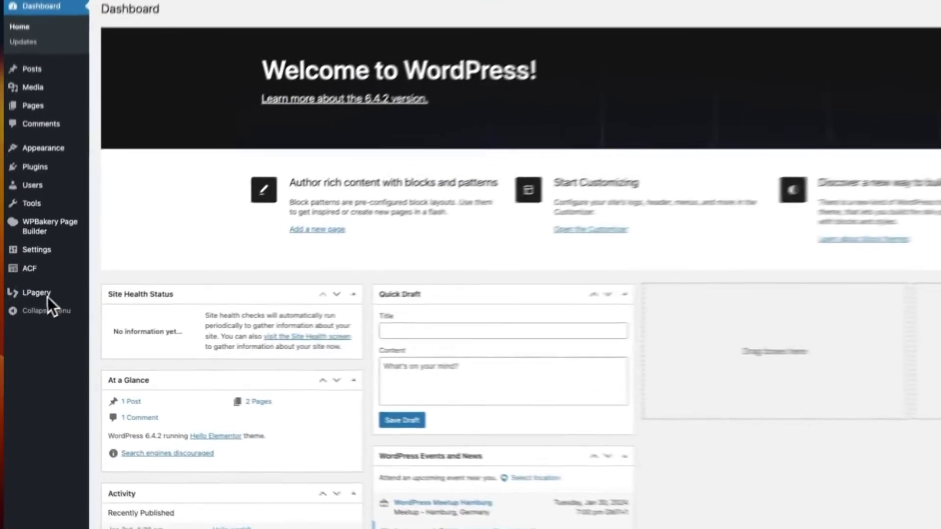
- Choose 'My {service}' as the template page in LPagery's Create Landing Pages form
mouse_move(27, 316)
left_click(35, 294)
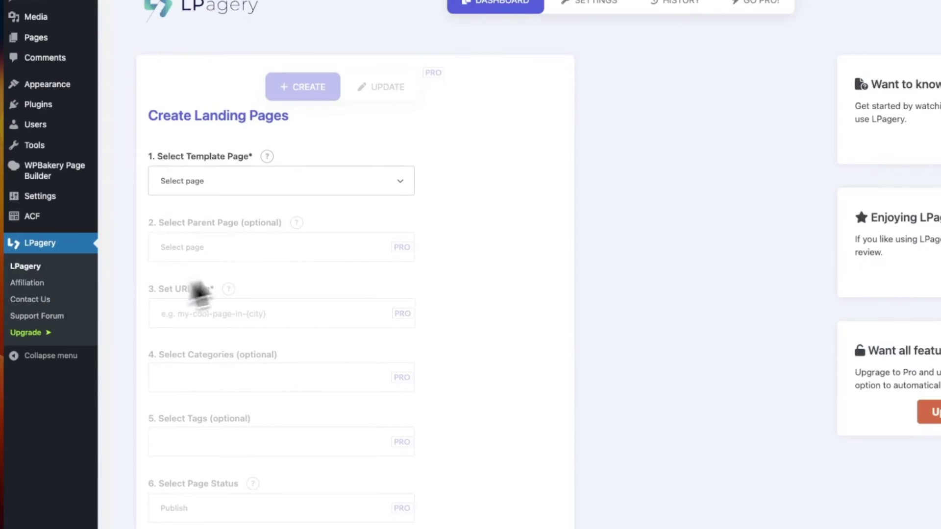
left_click(194, 186)
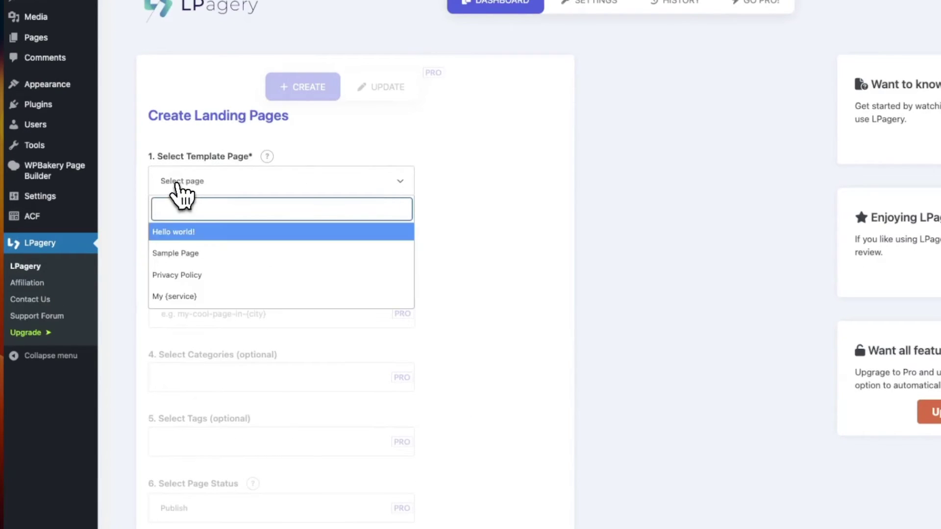
left_click(177, 296)
- Scroll down the form and show the browser's recent downloads
scroll(400, 315, "down", 1)
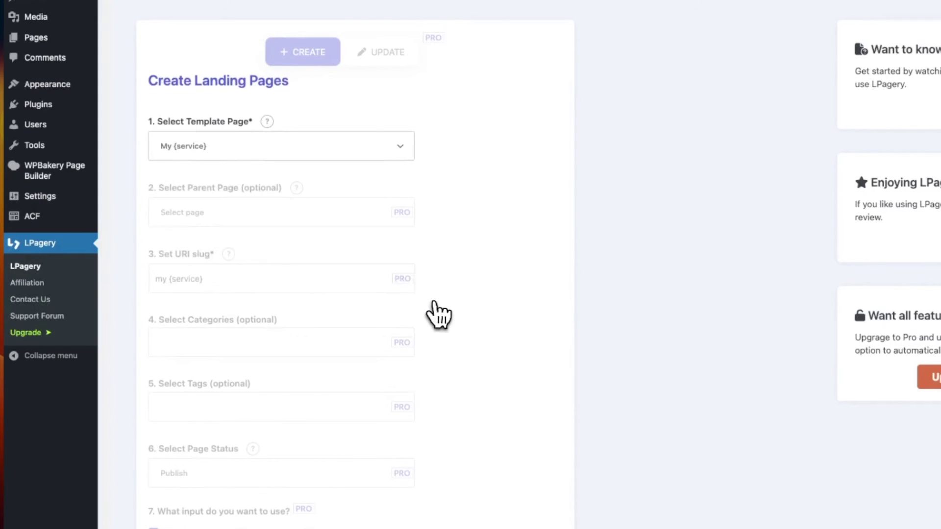
scroll(438, 315, "down", 1)
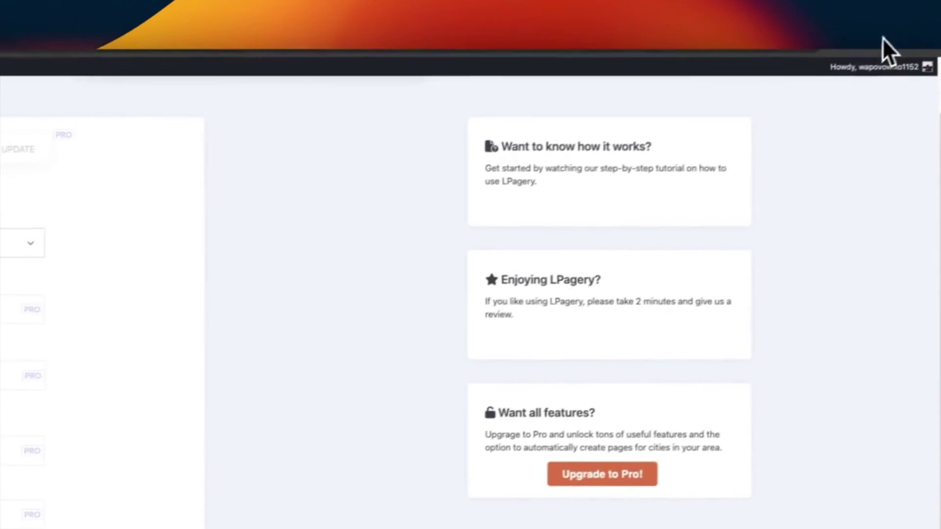
left_click(854, 51)
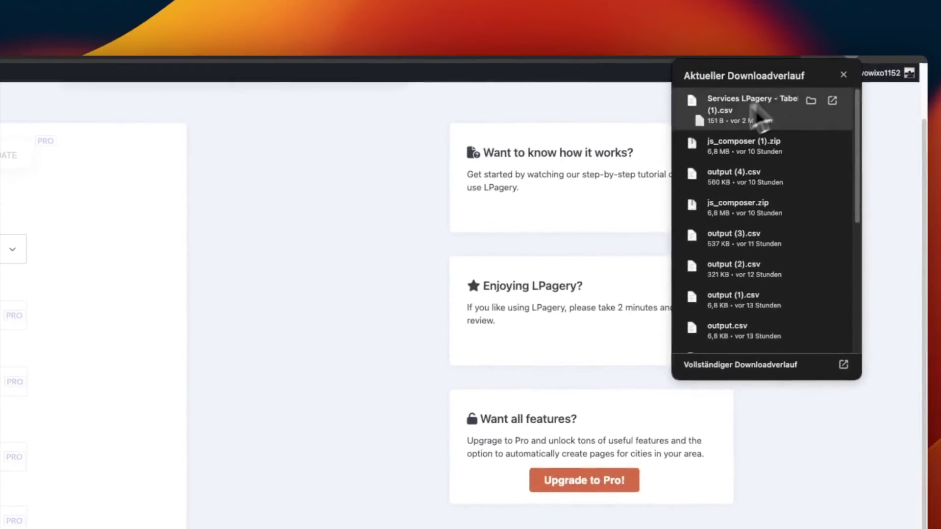
- Load the Services LPagery CSV into LPagery and create the five pages from its rows
left_click_drag(755, 115, 185, 520)
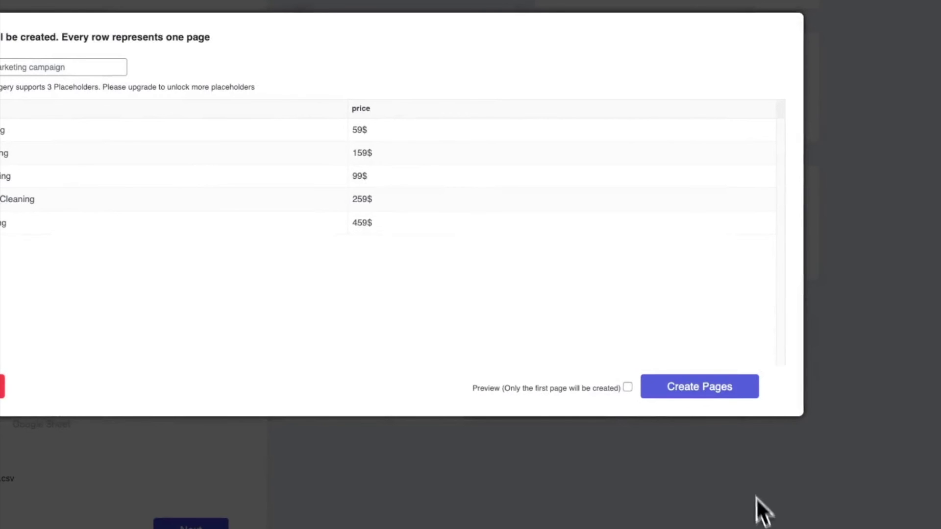
left_click(728, 394)
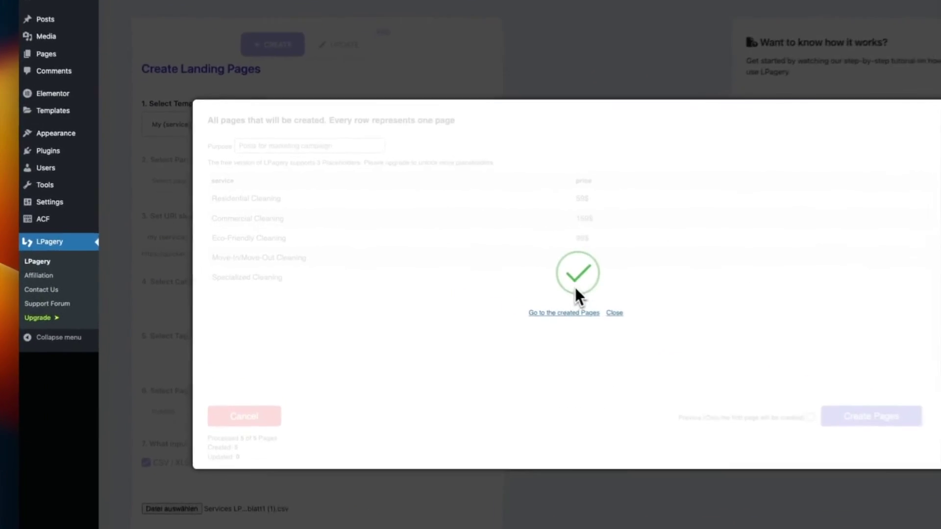
- Go to the five newly created service pages
left_click(564, 314)
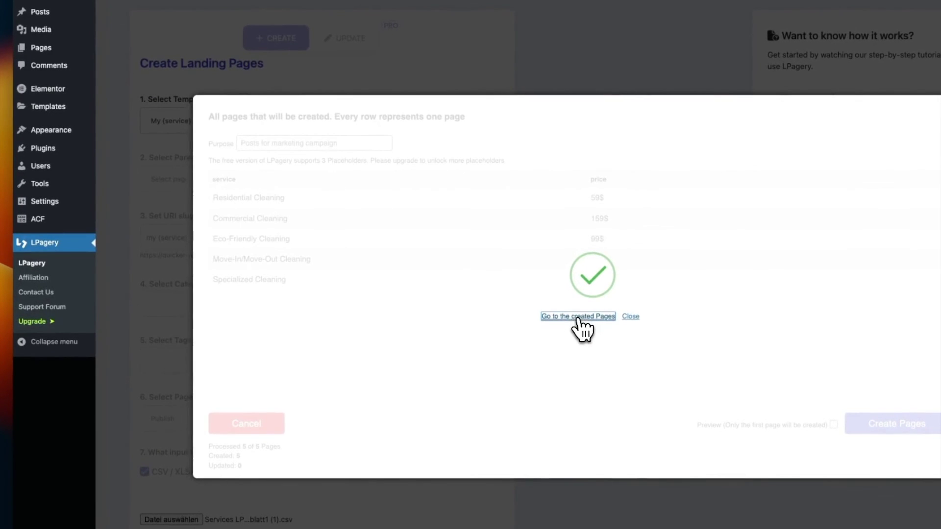